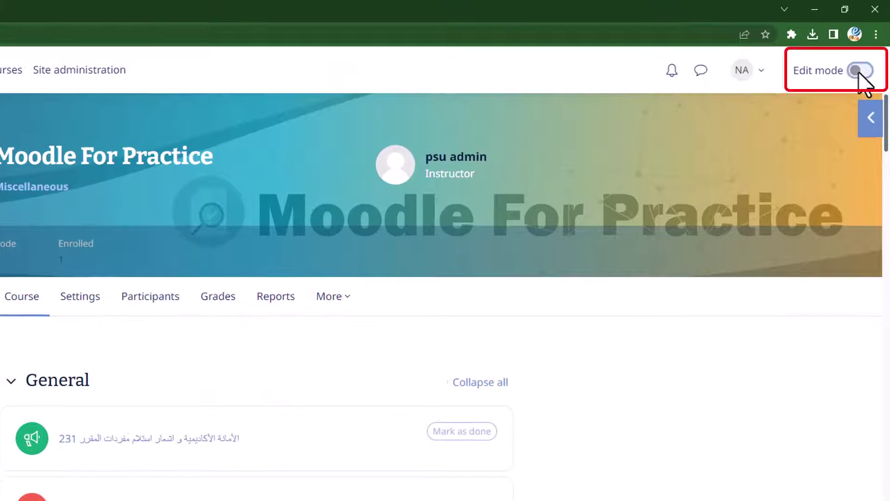
# Turn editing on and open a new Turnitin Assignment 2 form in the General section
pyautogui.click(860, 71)
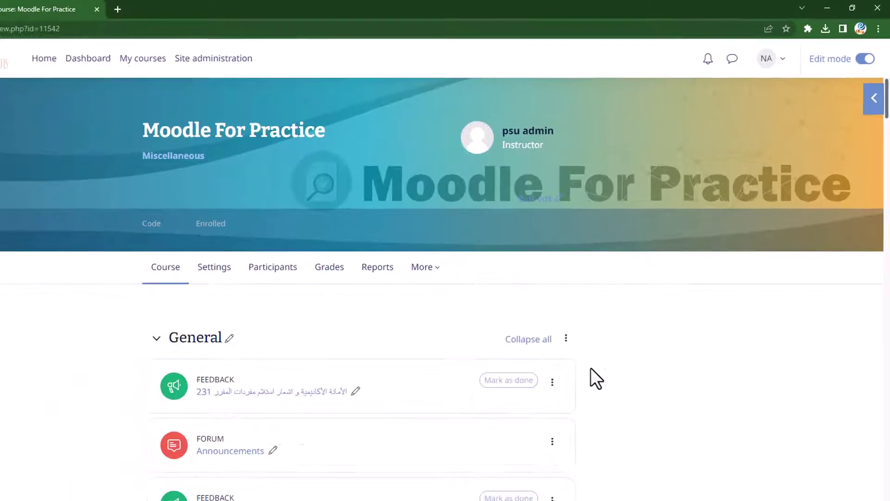
pyautogui.scroll(-10, 637, 311)
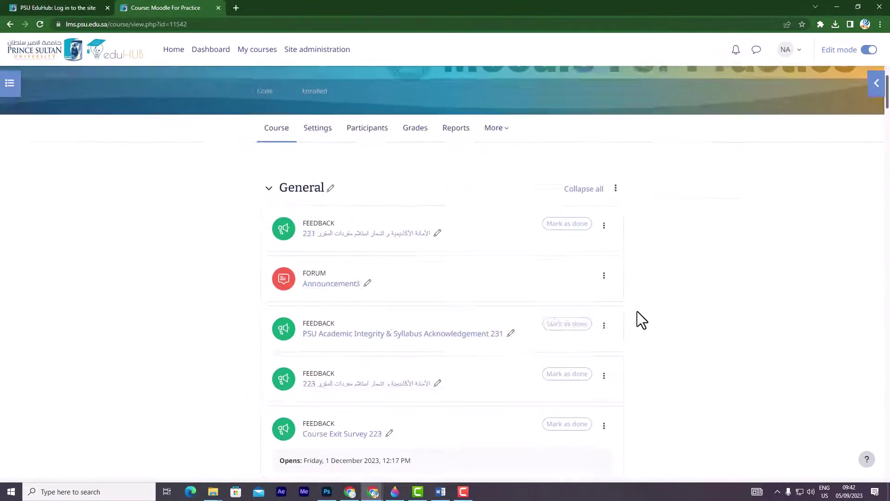
pyautogui.scroll(-10, 636, 309)
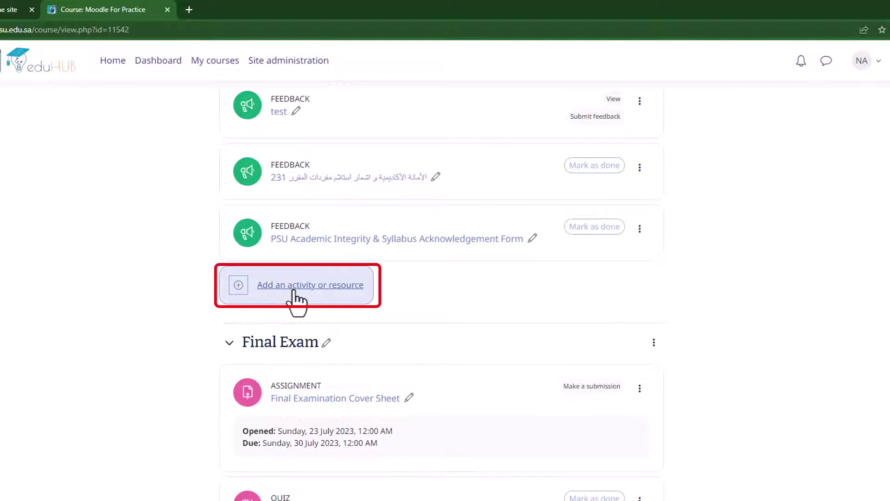
pyautogui.click(294, 288)
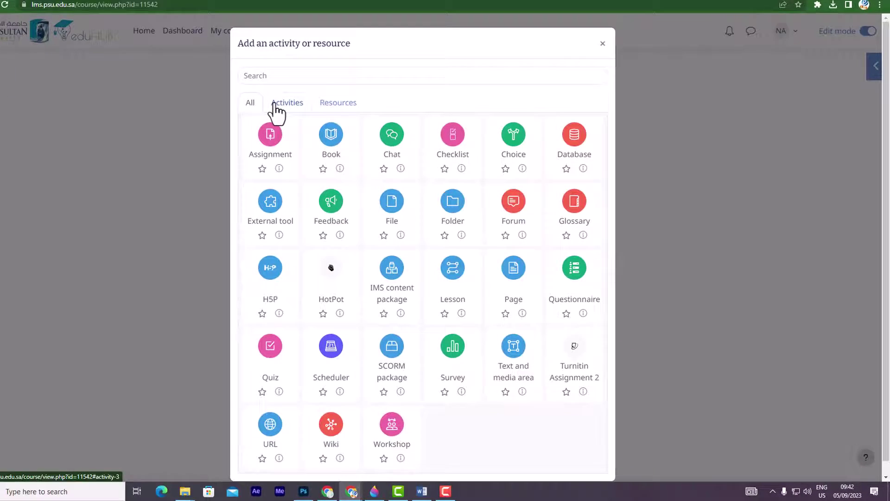
pyautogui.click(300, 120)
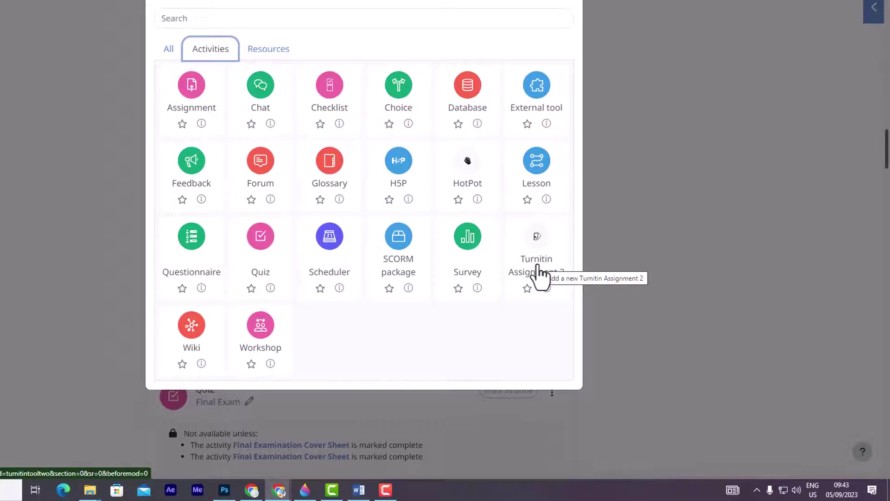
pyautogui.click(505, 245)
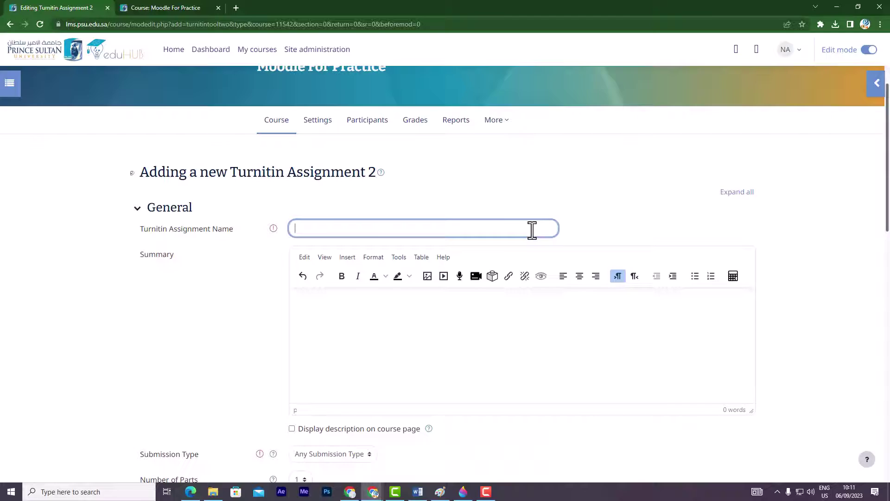
# Name the assignment 'Assignment 3E', paste submission instructions as its summary, and display it on the course page
pyautogui.write('Assignment')
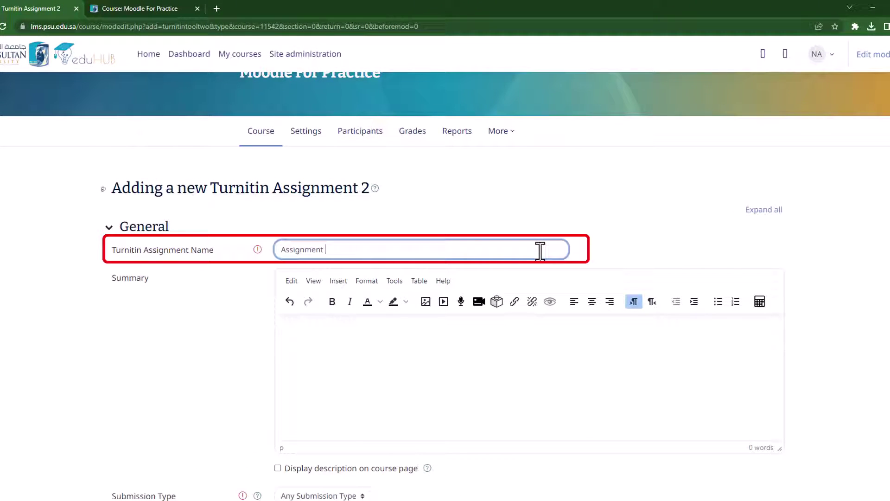
pyautogui.write(' 3E')
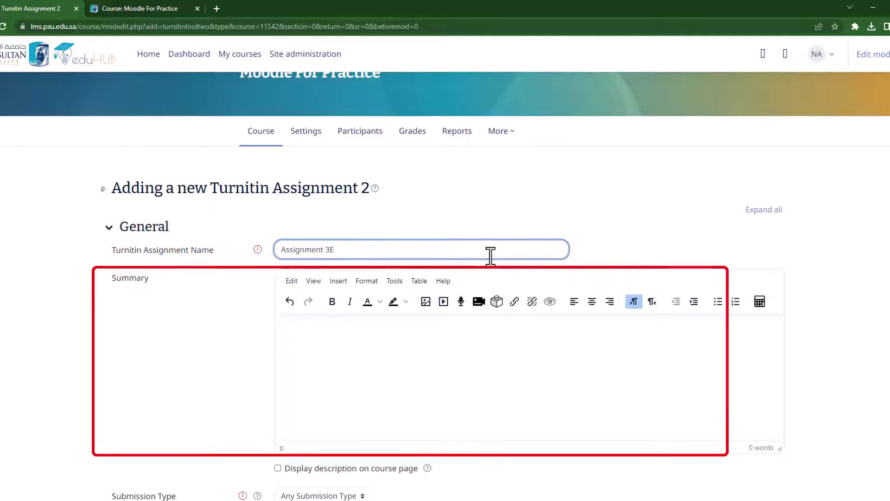
pyautogui.click(461, 341)
pyautogui.write('Please submit your [3,000 word final essay"] here by the [00\\00\\0000]. Ensure that you submit no later than 2min before this time. You will [or will NOT] be able to re-submit and obtain a similarity report for each submission made prior to the deadline. When you re-submit, your previous submission is overwritten by the current one so, if your work comprises several separate files, e.g. a cover sheet and an essay, merge both parts into one document before you submit. Be sure to submit only these file types/formats:(    ) Your submission must not exceed 100 MB.')
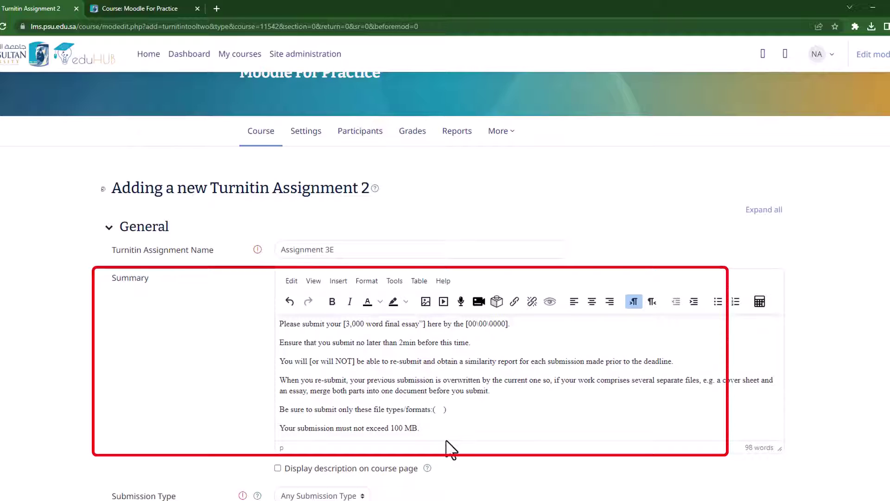
pyautogui.scroll(-1, 443, 435)
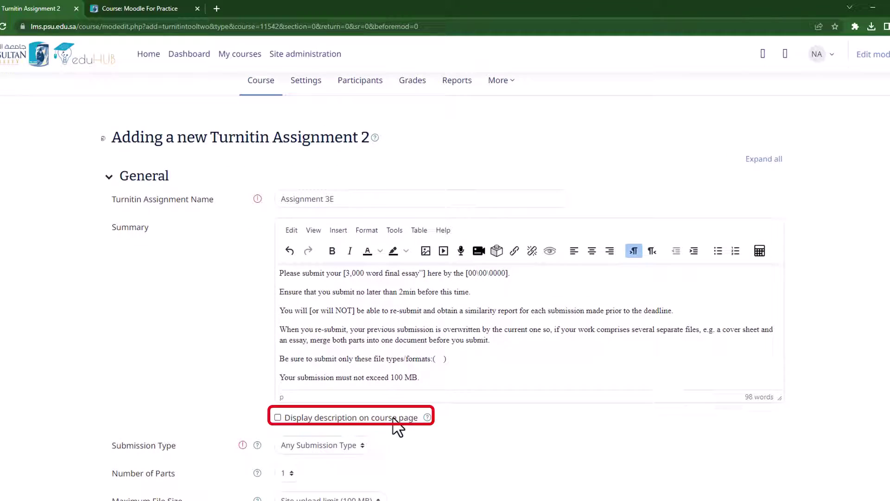
pyautogui.click(278, 418)
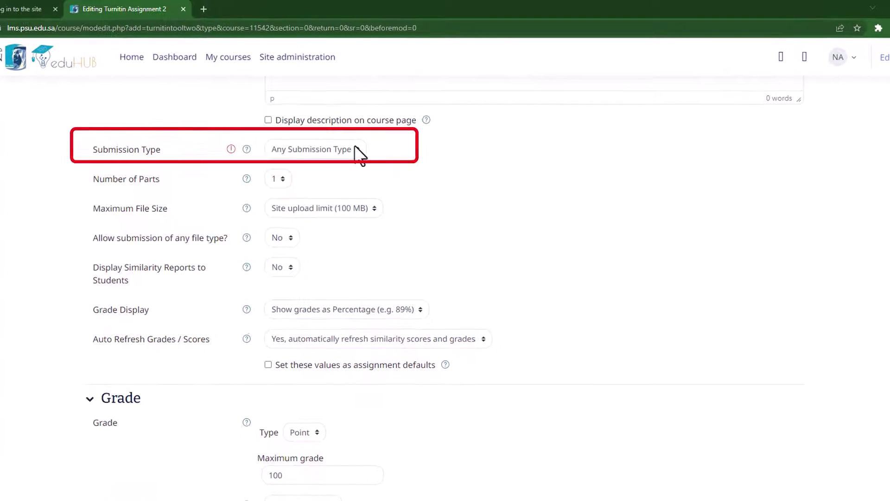
pyautogui.click(354, 145)
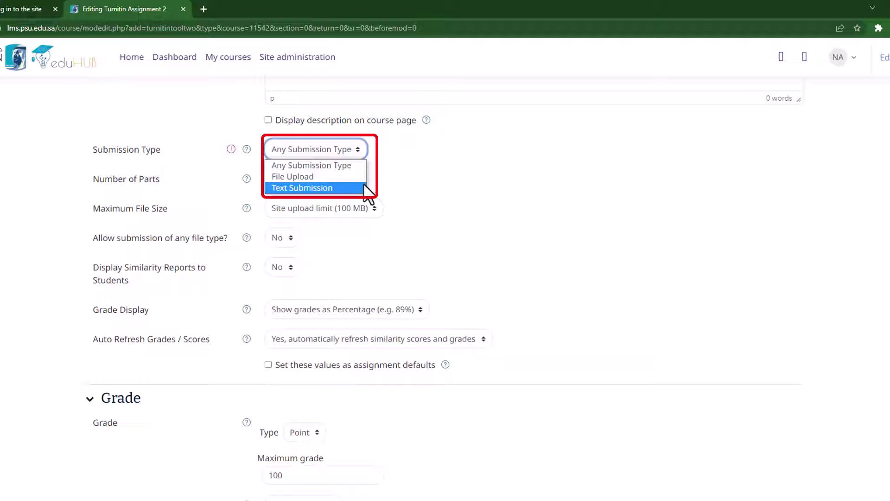
pyautogui.click(363, 149)
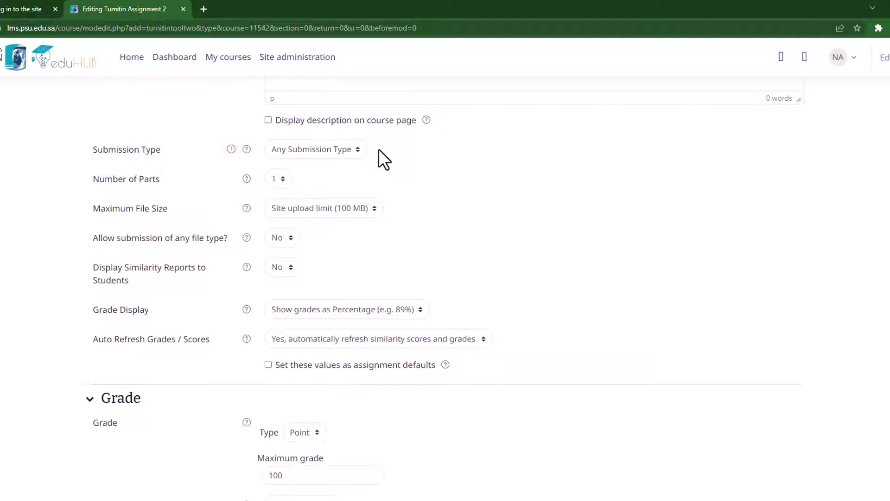
pyautogui.click(283, 179)
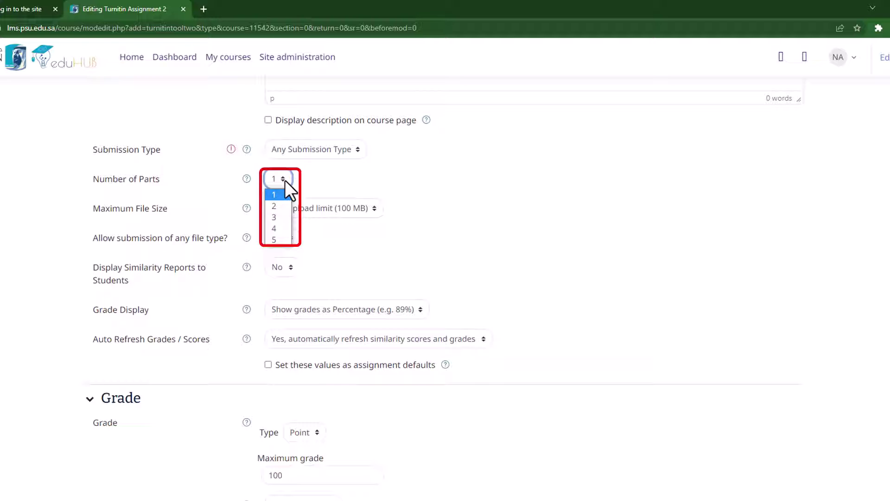
pyautogui.click(285, 180)
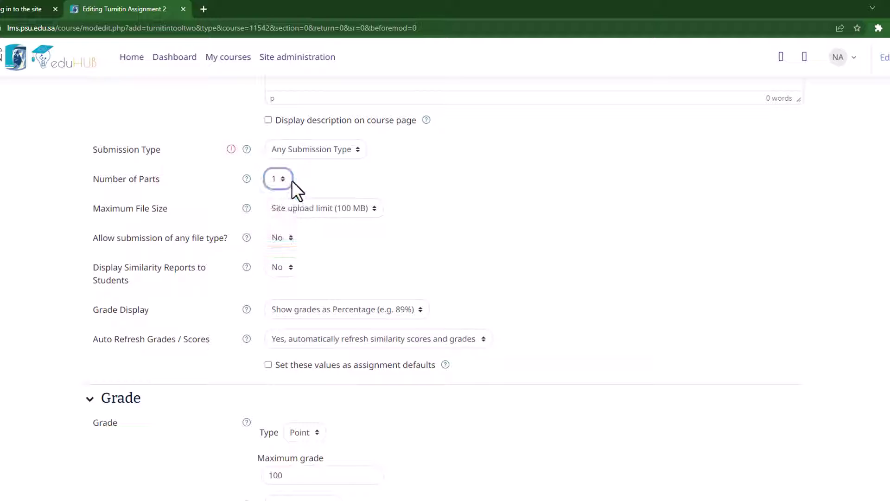
pyautogui.click(379, 205)
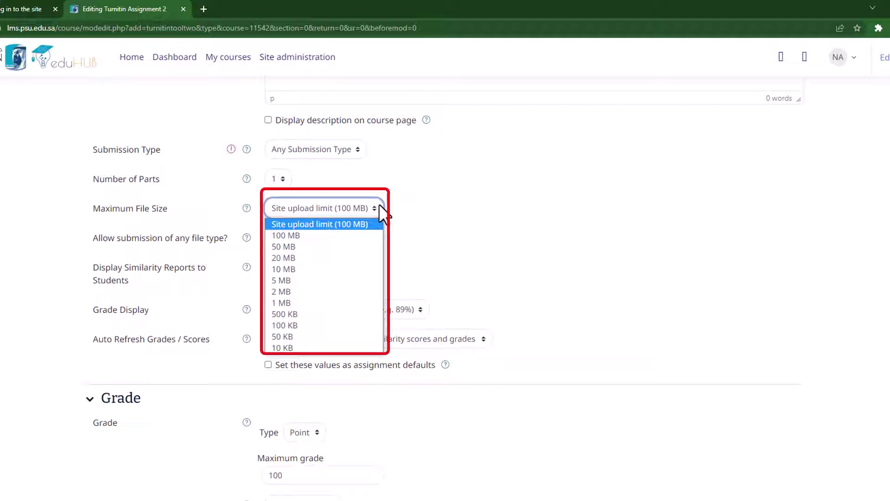
pyautogui.click(378, 222)
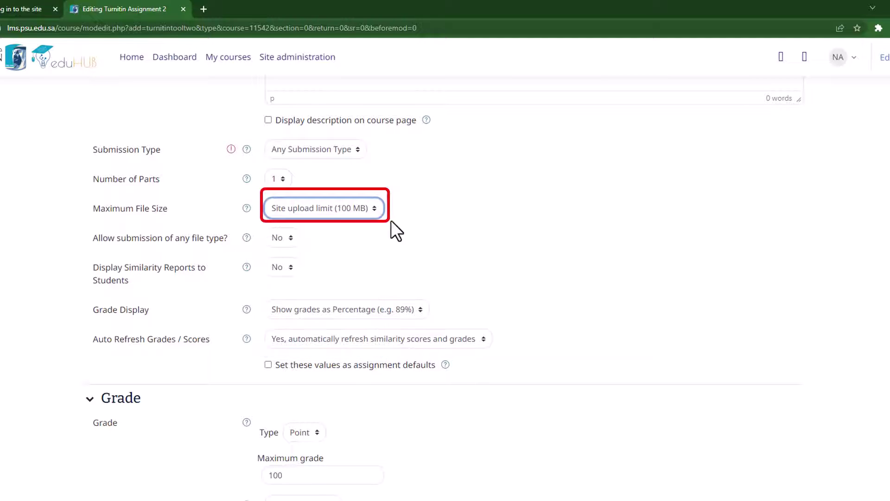
pyautogui.click(441, 208)
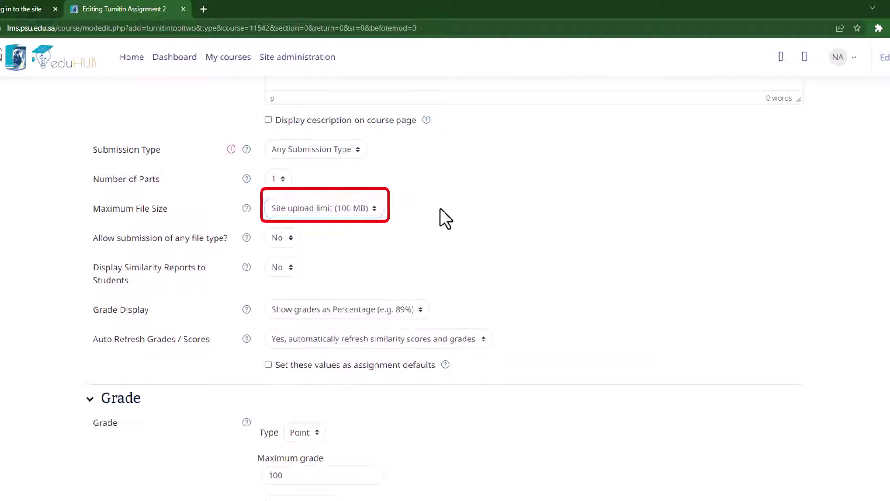
# Set Display Similarity Reports to Students to Yes, keeping Grade Display as Percentage
pyautogui.click(293, 267)
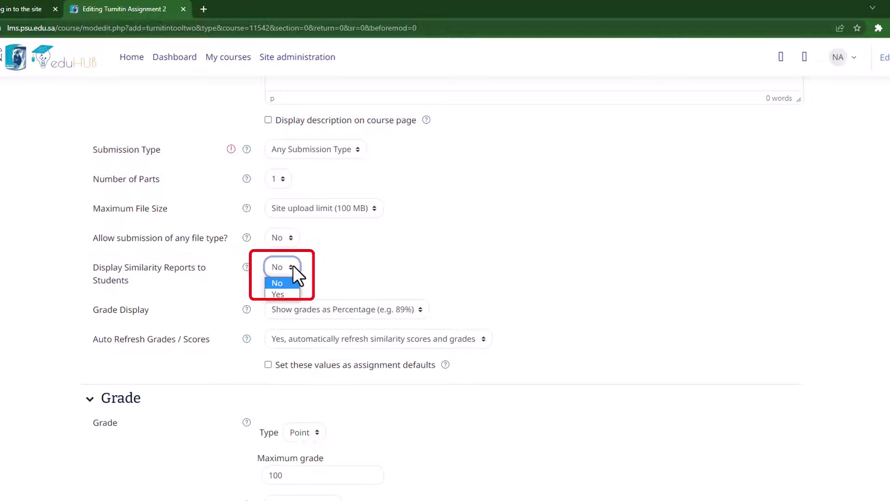
pyautogui.click(288, 294)
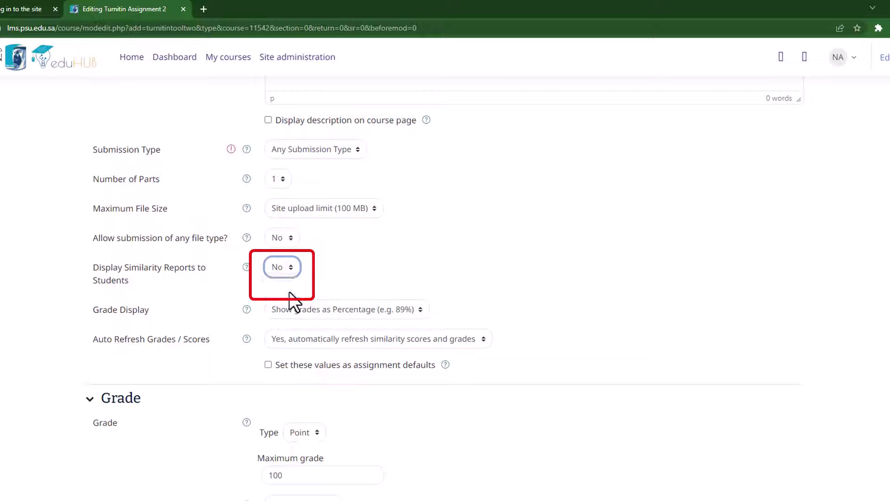
pyautogui.click(422, 310)
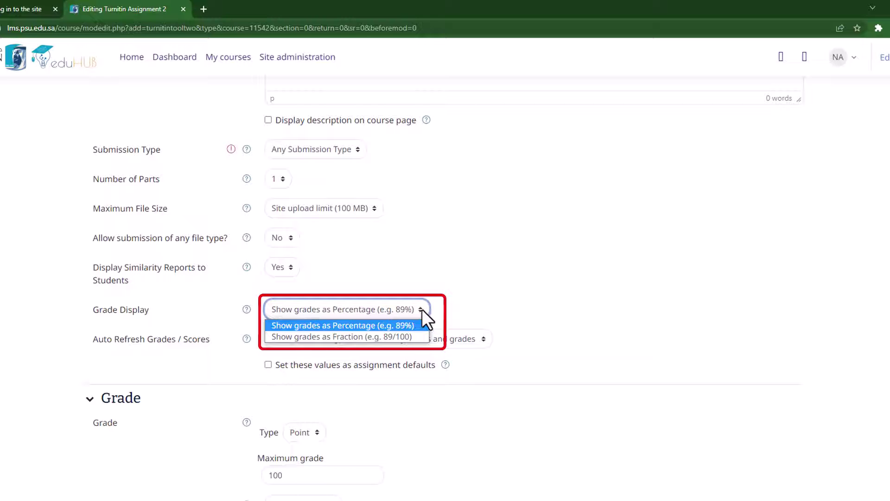
pyautogui.click(422, 325)
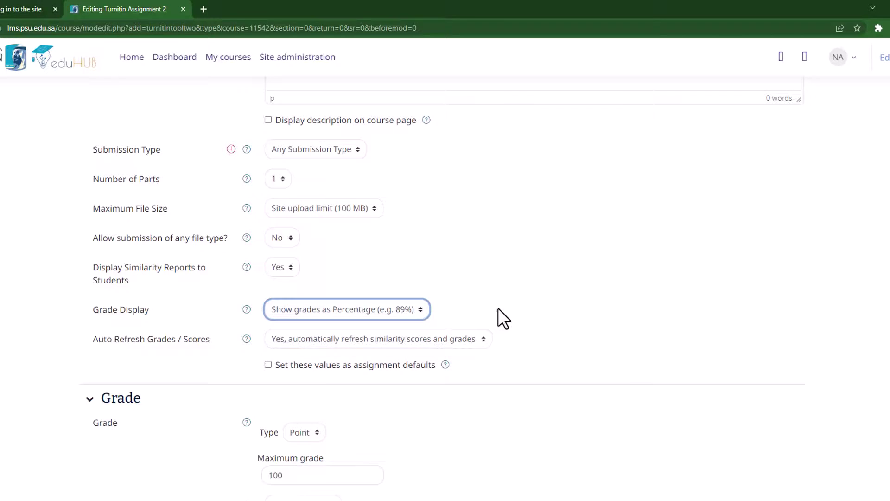
pyautogui.click(499, 308)
pyautogui.scroll(-4, 492, 267)
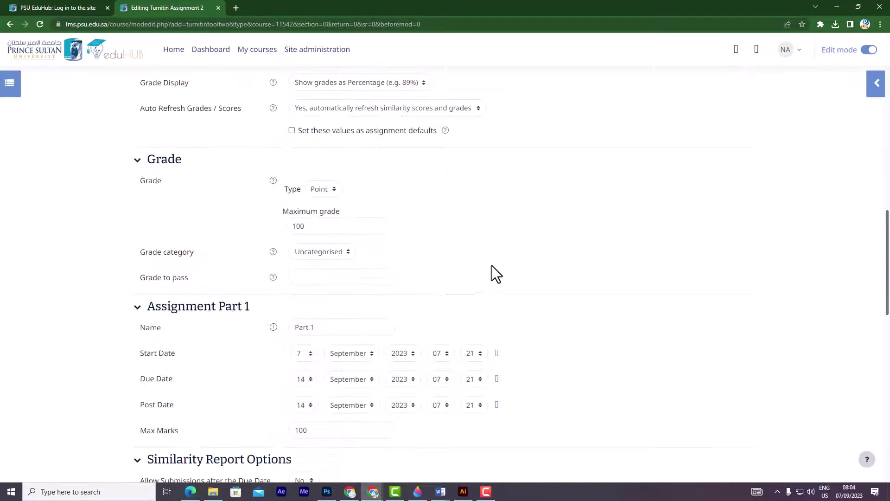
pyautogui.scroll(-1, 481, 236)
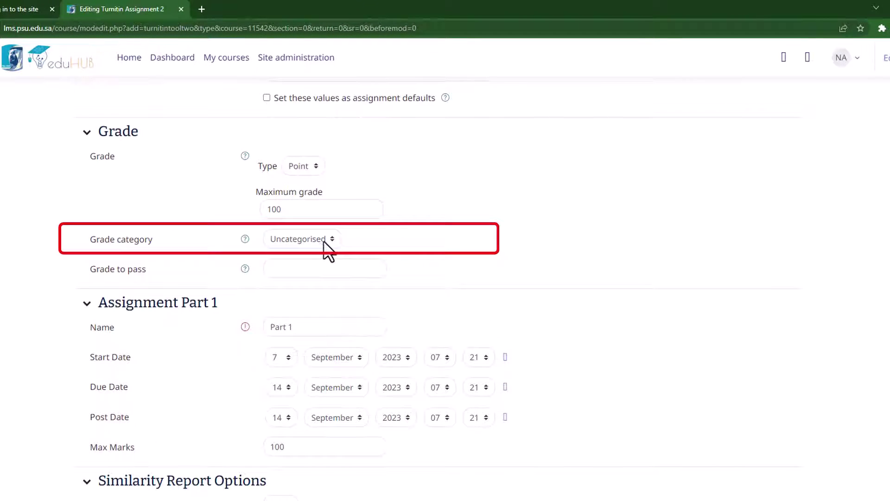
pyautogui.click(324, 243)
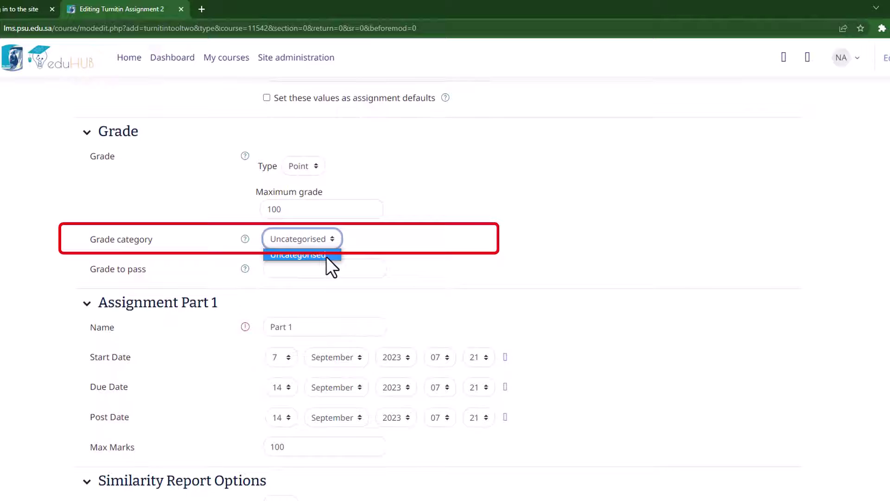
pyautogui.click(327, 255)
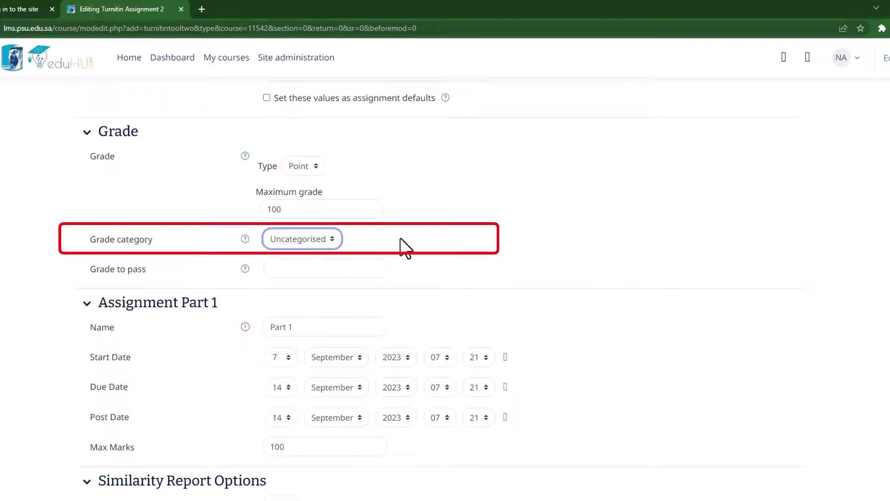
pyautogui.click(400, 237)
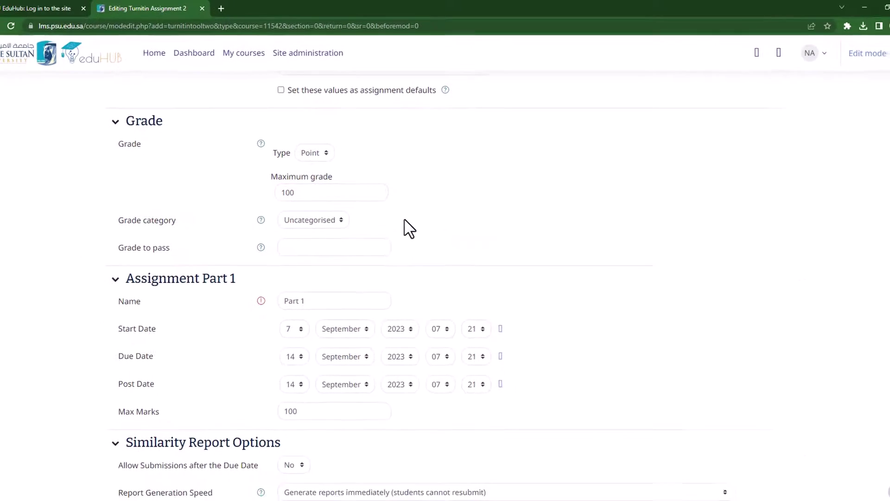
pyautogui.scroll(-3, 404, 220)
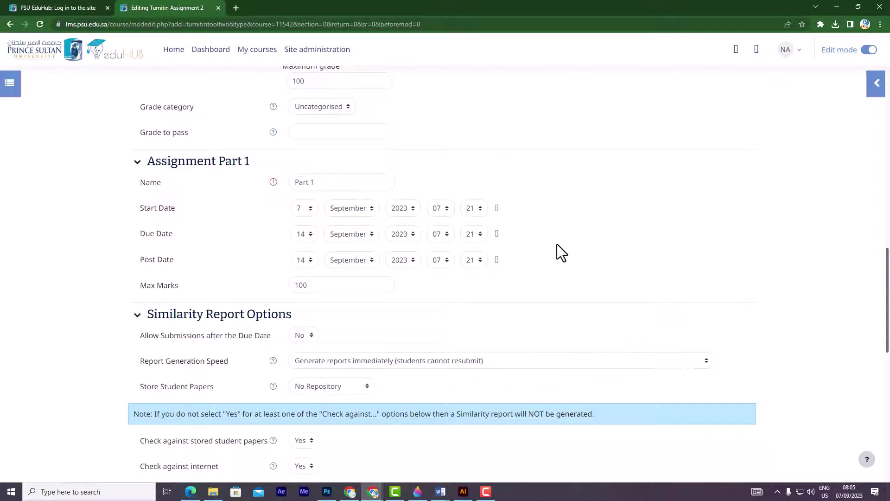
# Scroll past Assignment Part 1 down to the Similarity Report Options section
pyautogui.scroll(-3, 558, 244)
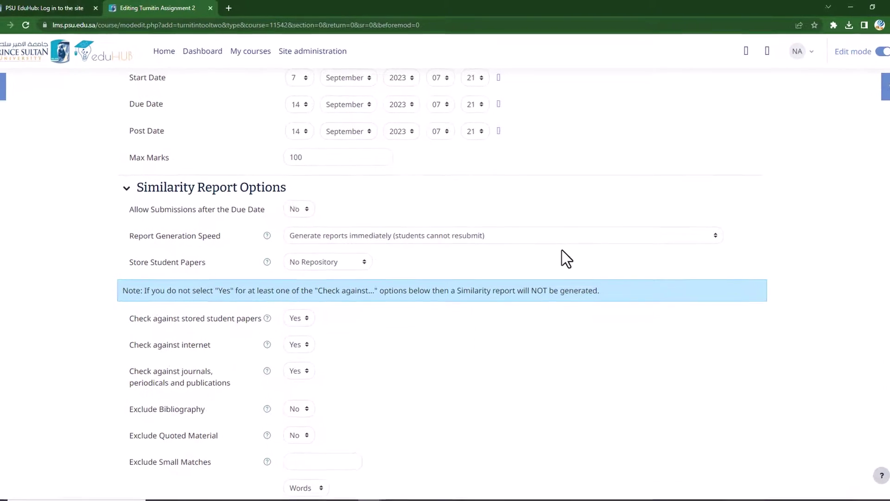
pyautogui.scroll(-1, 563, 253)
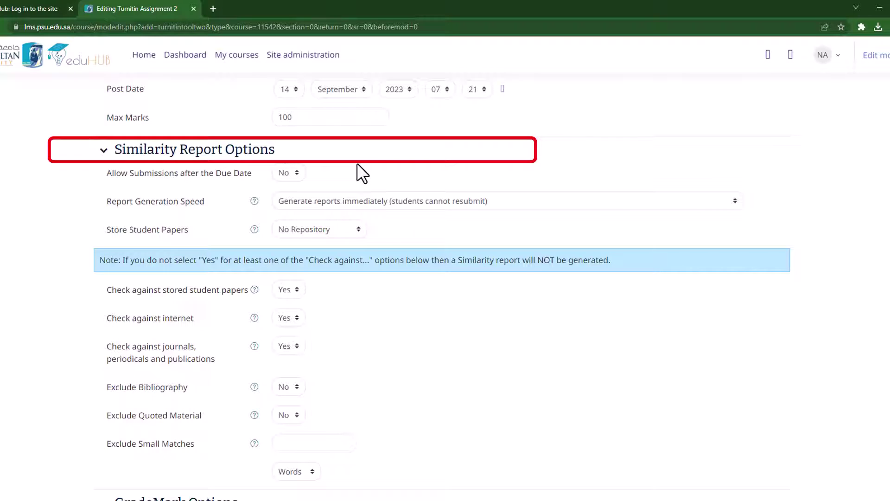
# Set Allow Submissions after the Due Date to Yes and show the Report Generation Speed choices
pyautogui.click(299, 173)
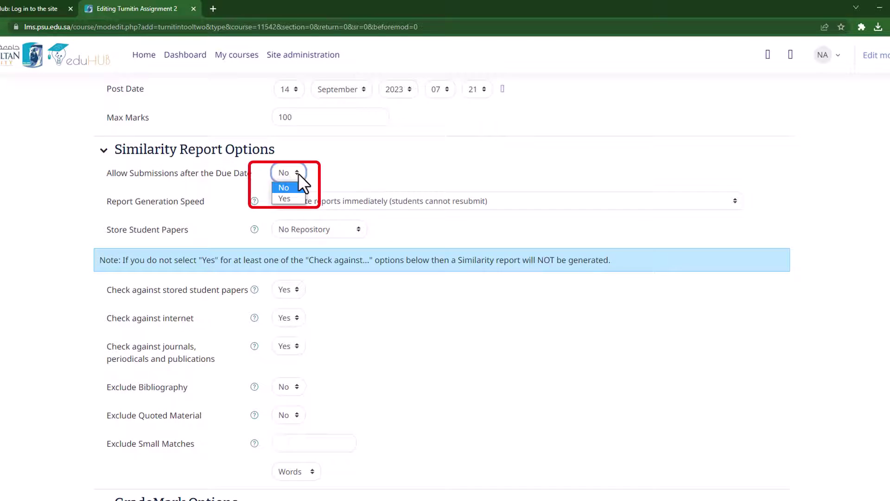
pyautogui.click(299, 198)
pyautogui.click(365, 171)
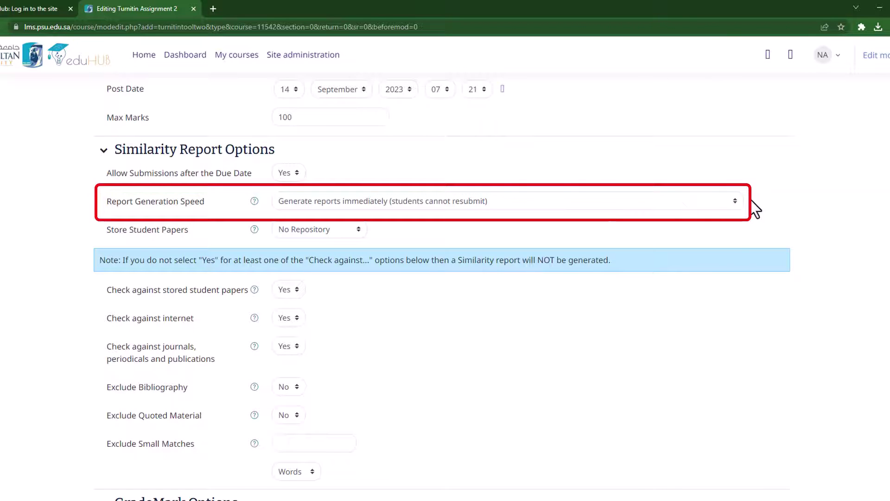
pyautogui.click(734, 201)
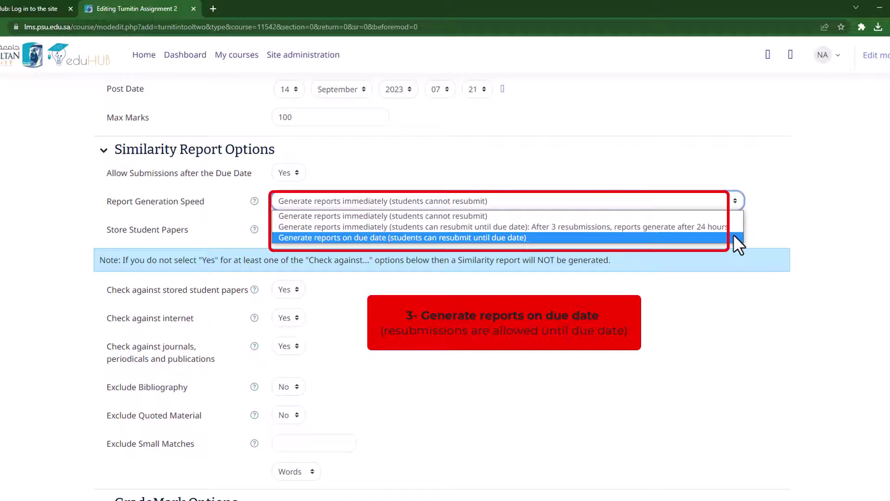
# Keep Report Generation Speed on immediate and Store Student Papers on No Repository
pyautogui.click(759, 233)
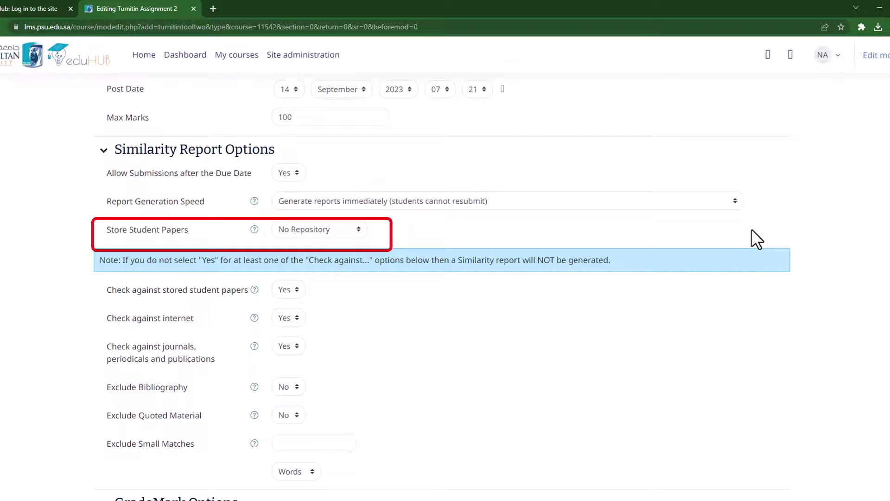
pyautogui.click(360, 230)
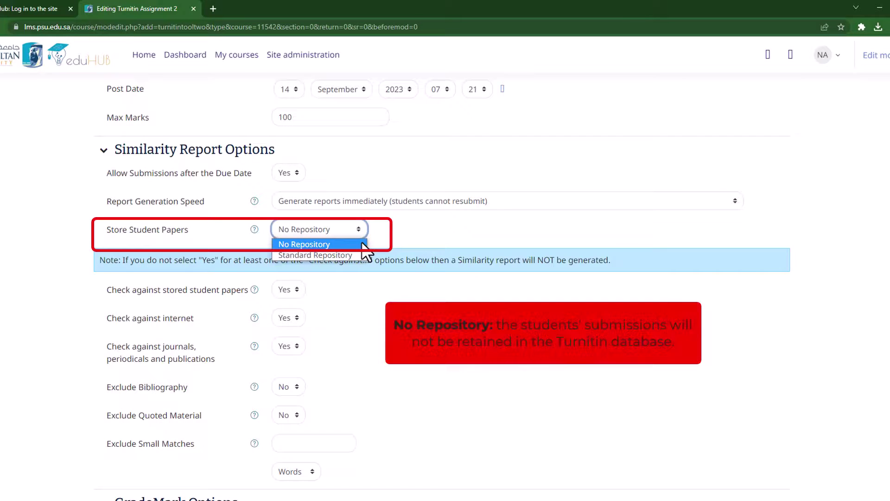
pyautogui.click(362, 243)
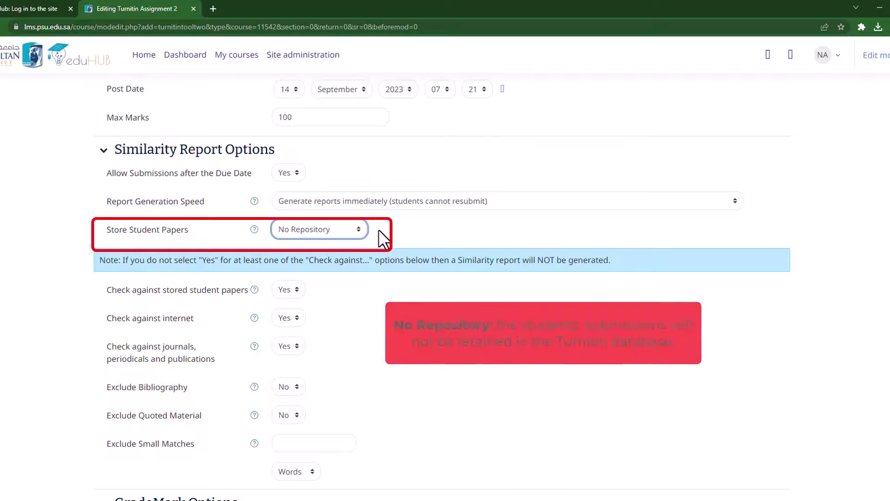
pyautogui.click(378, 229)
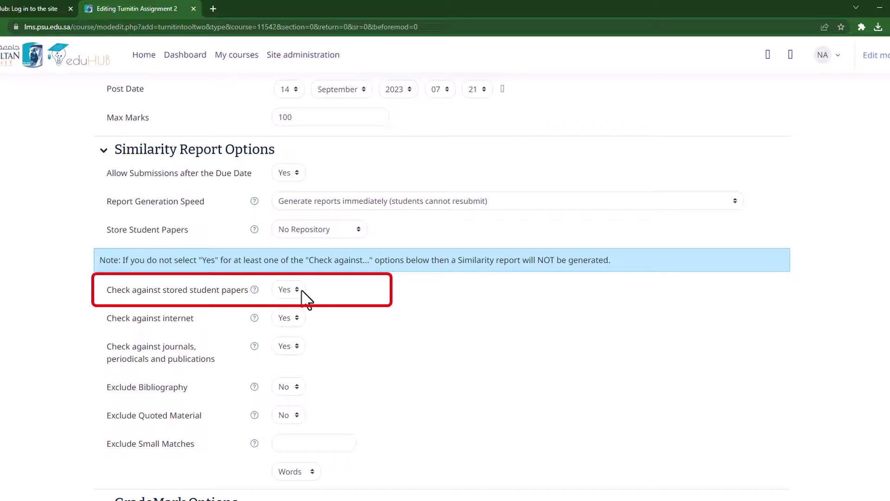
# Keep checks against stored student papers, internet, and journals, periodicals and publications at Yes
pyautogui.click(297, 289)
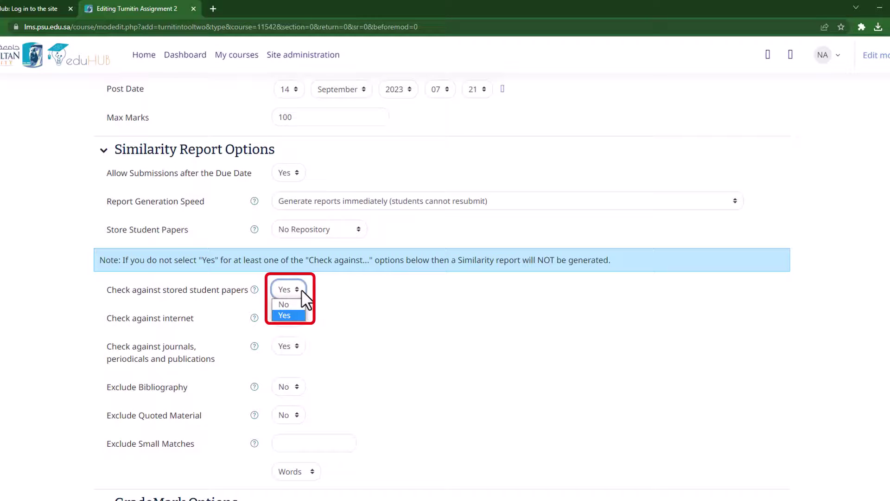
pyautogui.click(302, 317)
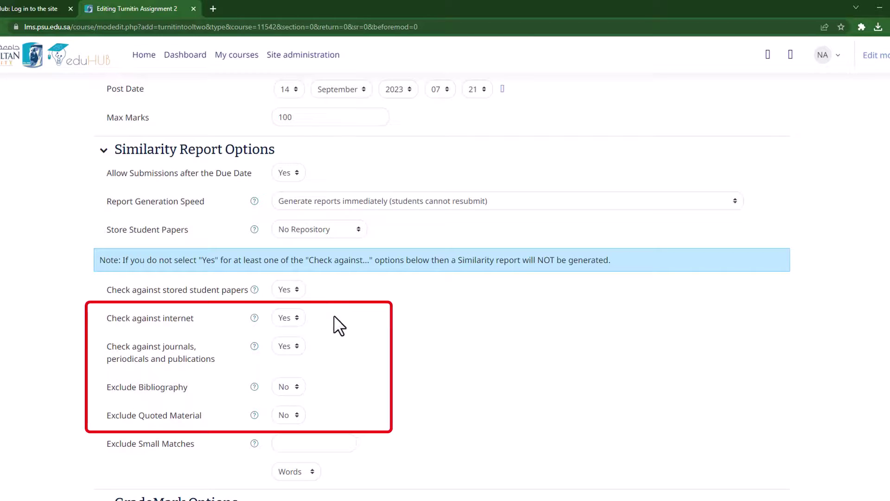
pyautogui.click(302, 318)
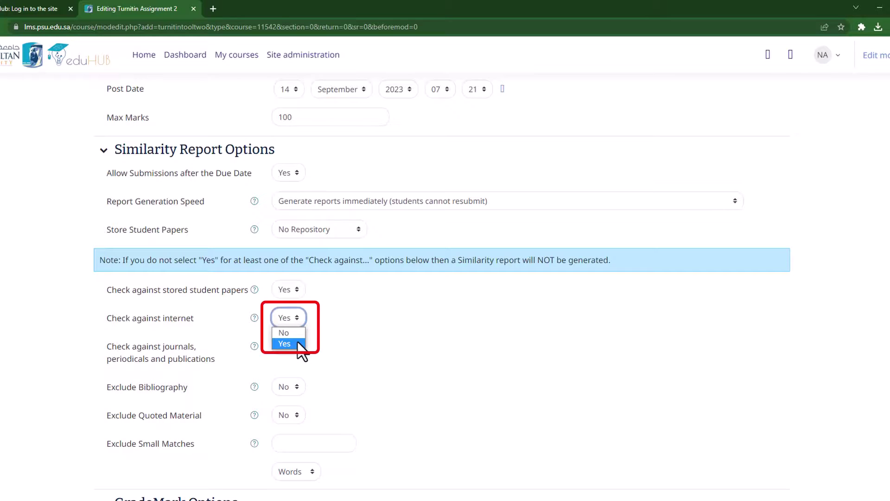
pyautogui.click(284, 343)
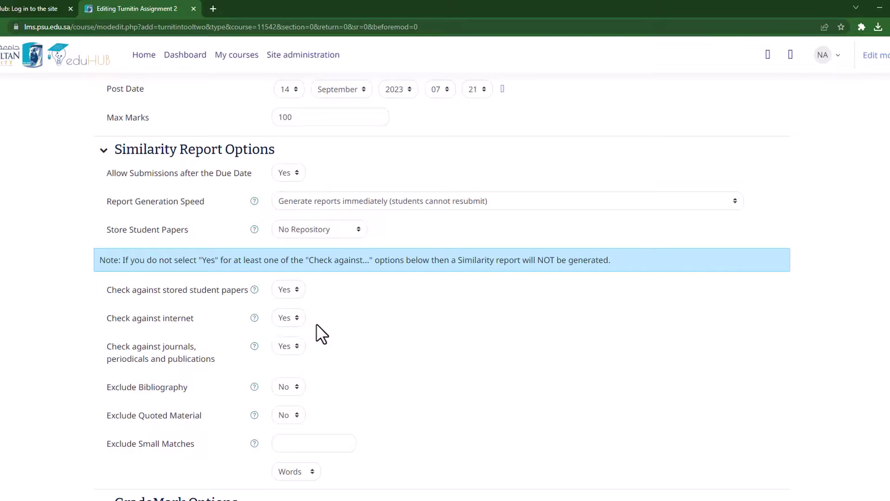
pyautogui.click(299, 346)
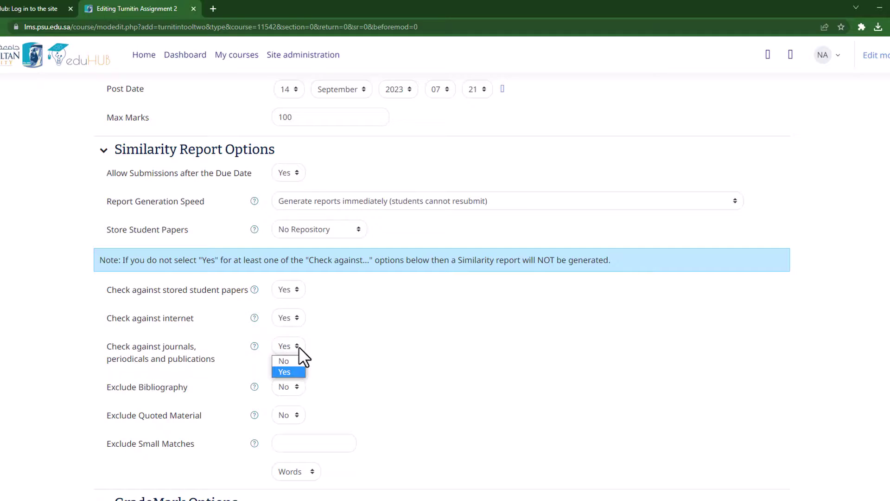
pyautogui.click(295, 372)
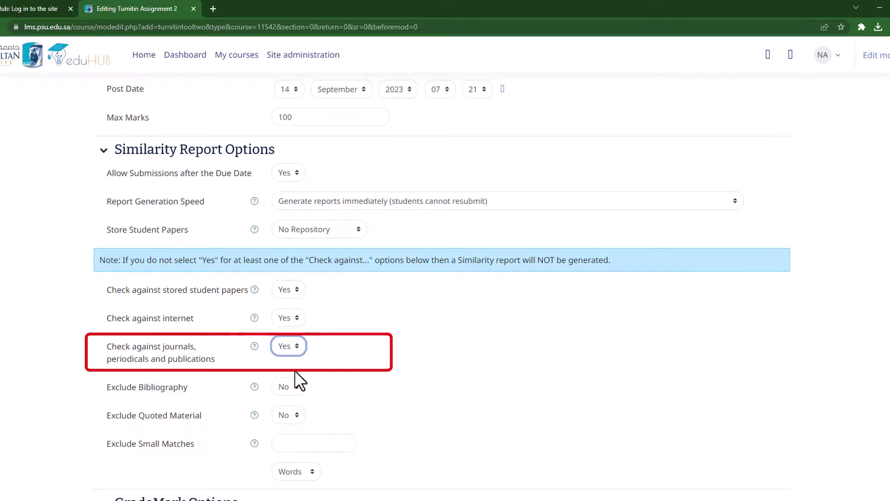
# Set both Exclude Bibliography and Exclude Quoted Material to Yes
pyautogui.click(300, 370)
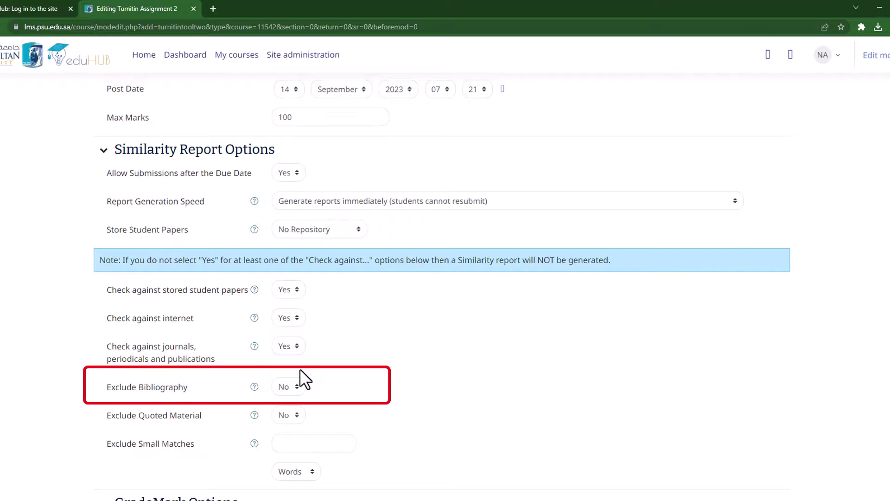
pyautogui.click(299, 387)
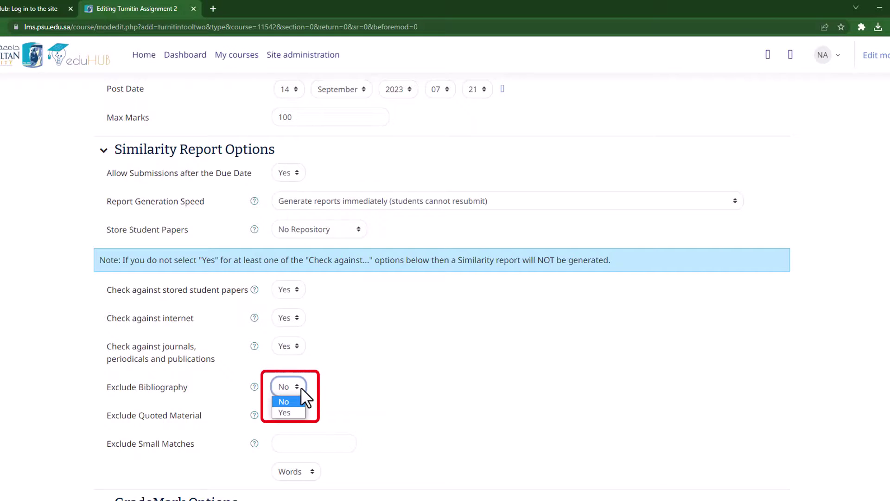
pyautogui.click(286, 412)
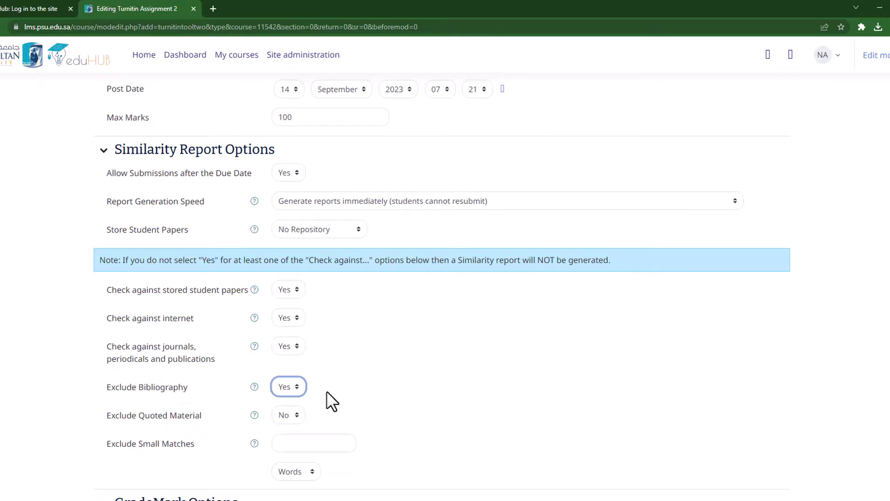
pyautogui.click(335, 399)
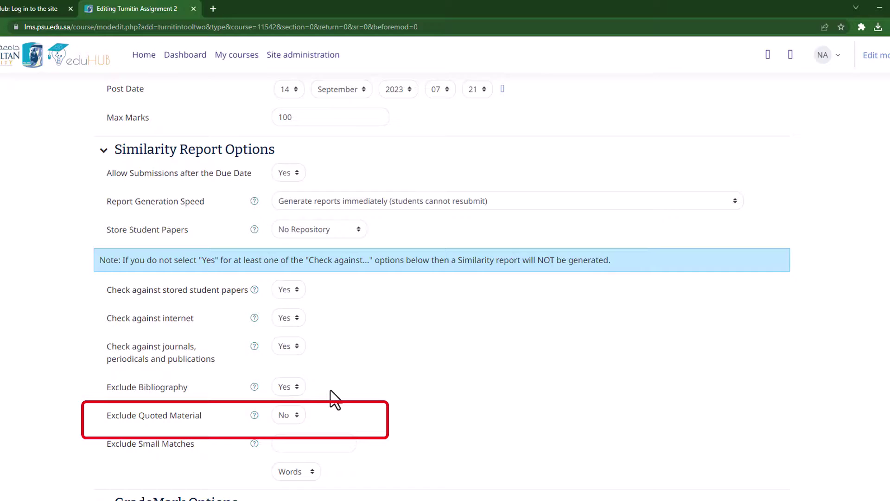
pyautogui.click(301, 417)
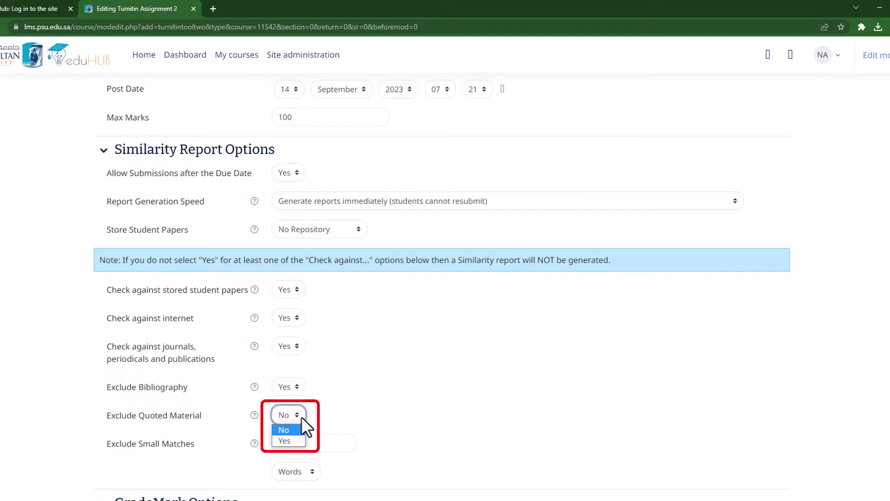
pyautogui.click(295, 440)
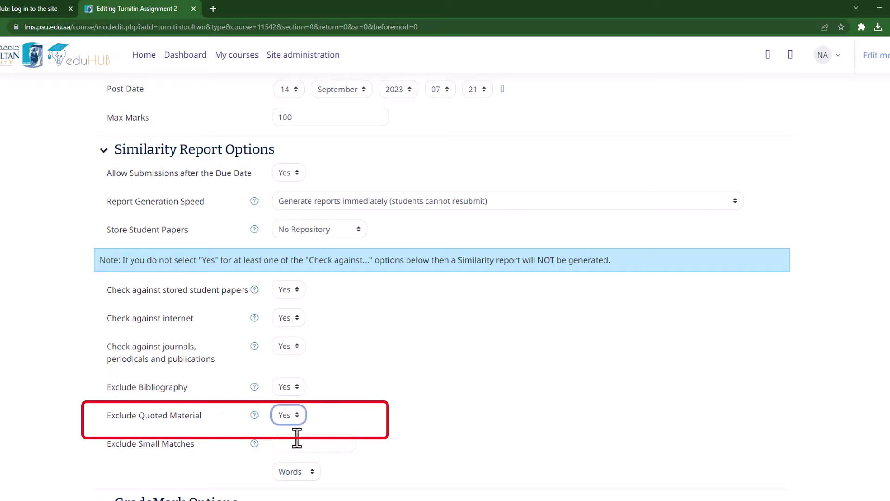
pyautogui.click(323, 419)
pyautogui.scroll(-4, 433, 387)
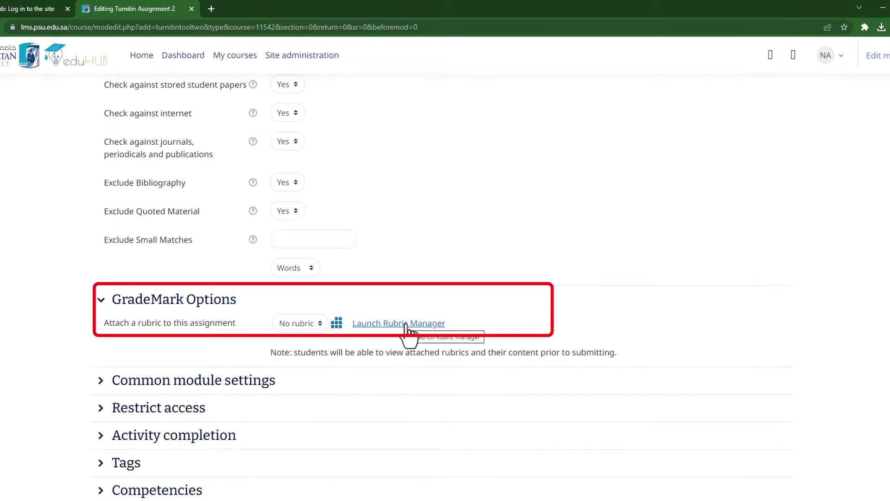
pyautogui.click(406, 327)
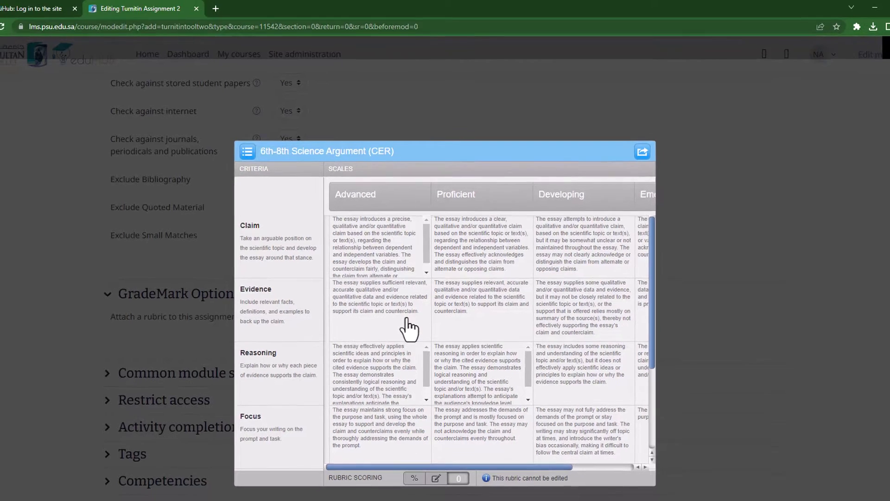
pyautogui.click(714, 96)
pyautogui.scroll(-1, 572, 177)
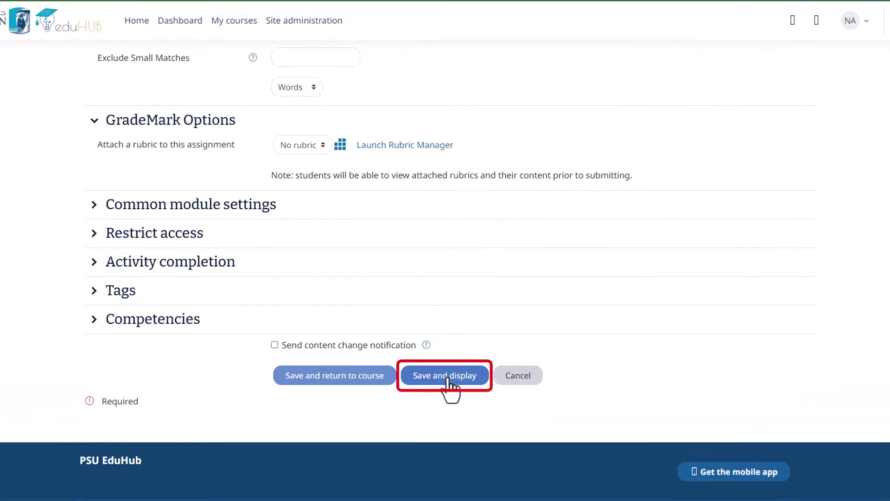
# Save the Assignment 3E Turnitin activity with Save and display
pyautogui.click(448, 378)
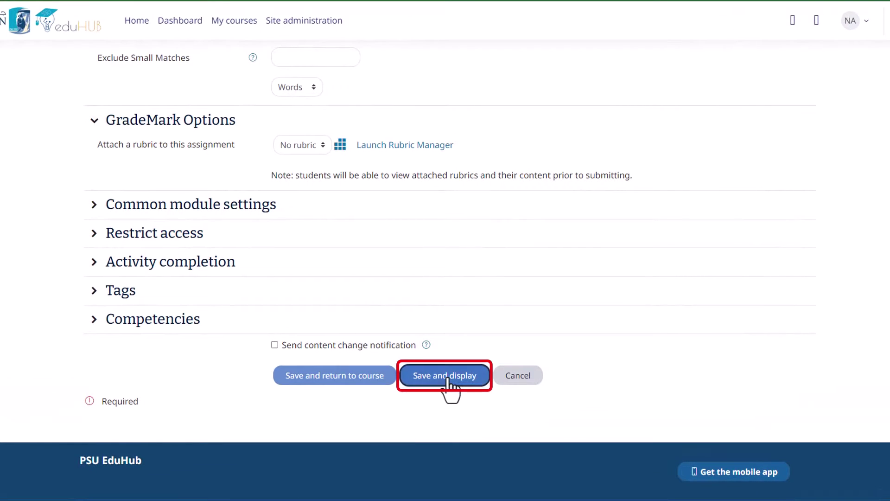